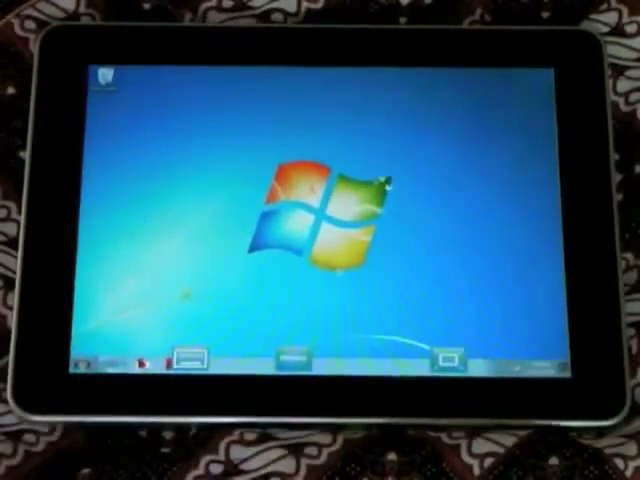
Open Safari from the taskbar, load the company homepage, then close the browser to the desktop
click(292, 360)
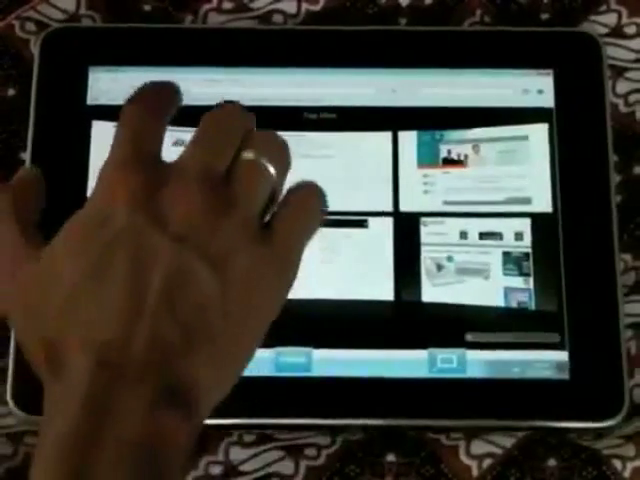
click(170, 88)
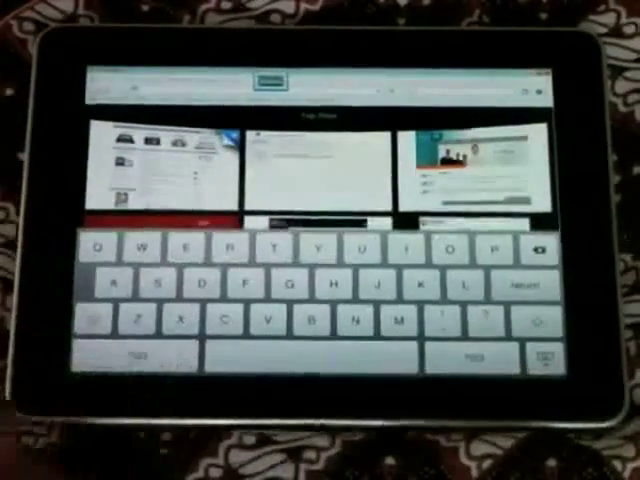
text(go)
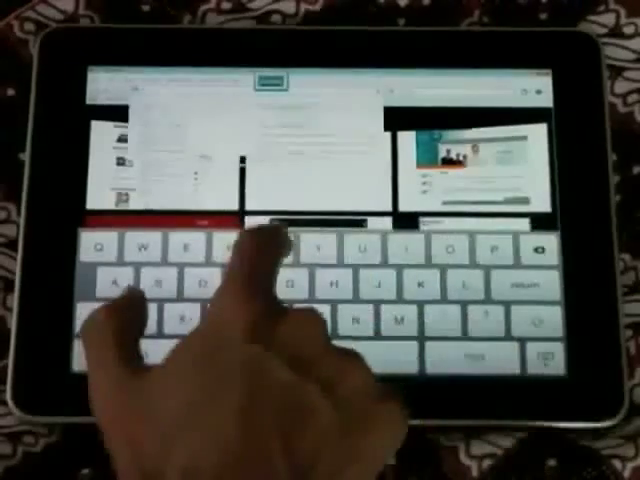
text(o)
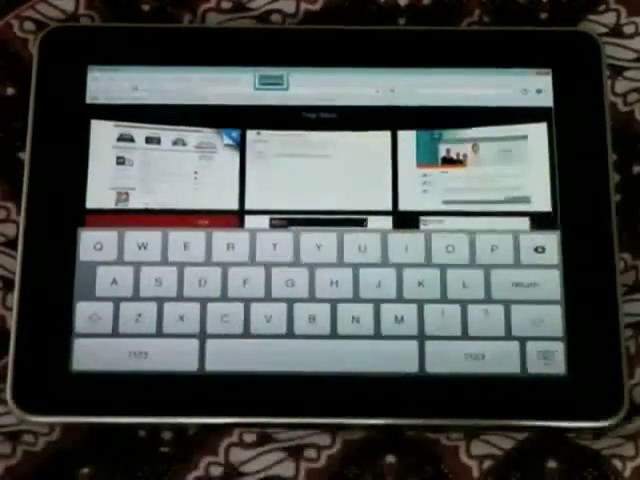
click(545, 358)
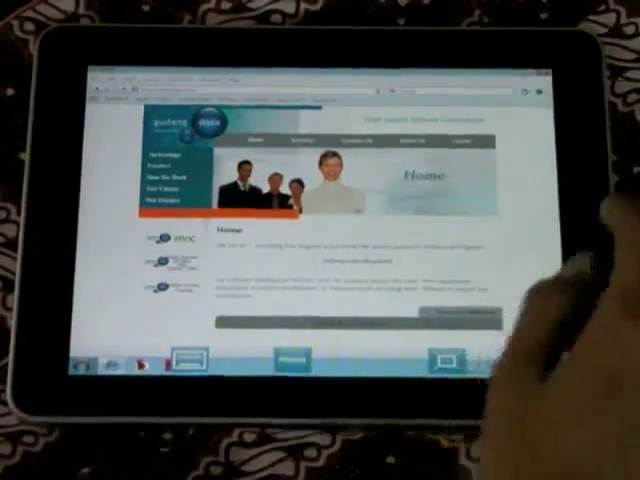
click(522, 92)
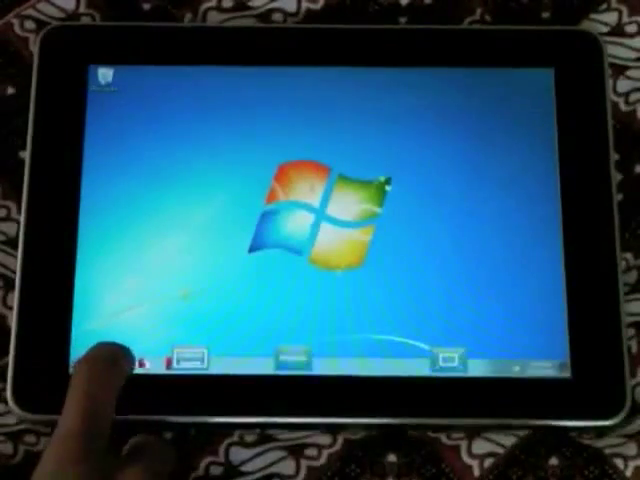
Reopen Safari, load the company homepage once more, and close the window again
click(190, 360)
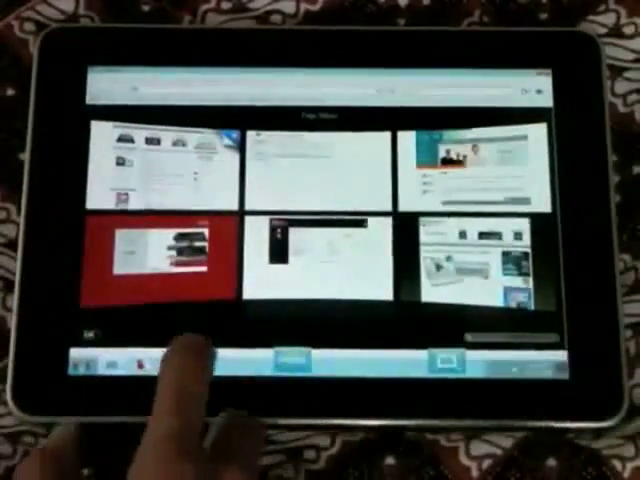
click(190, 365)
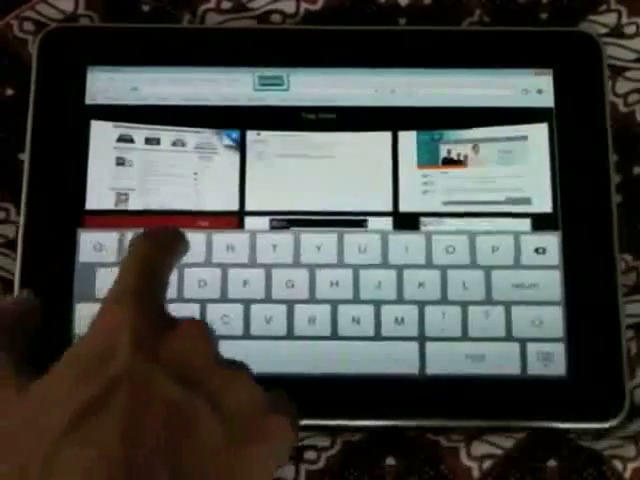
text(f)
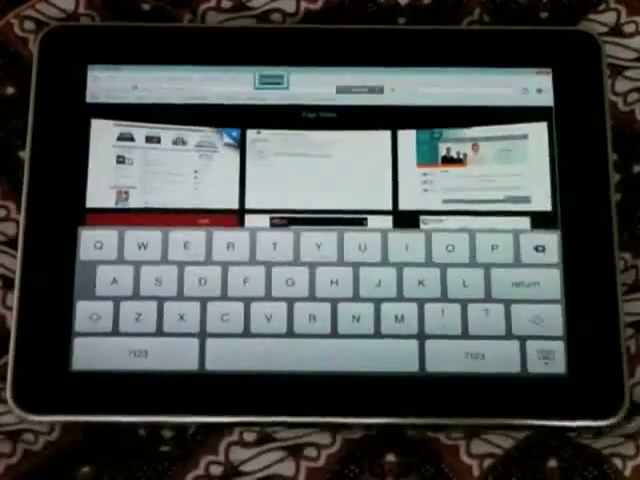
click(540, 355)
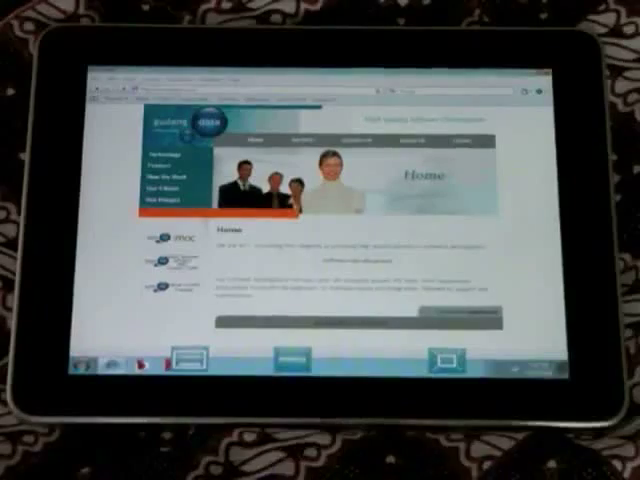
click(548, 78)
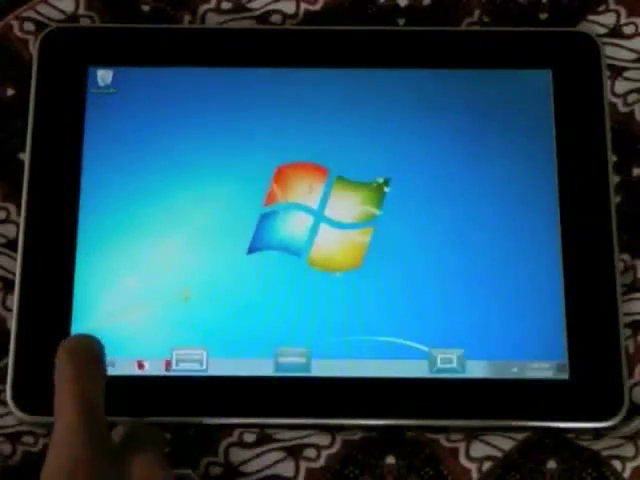
Open Games from the Start menu and select Purble Place in the installed games list
click(80, 365)
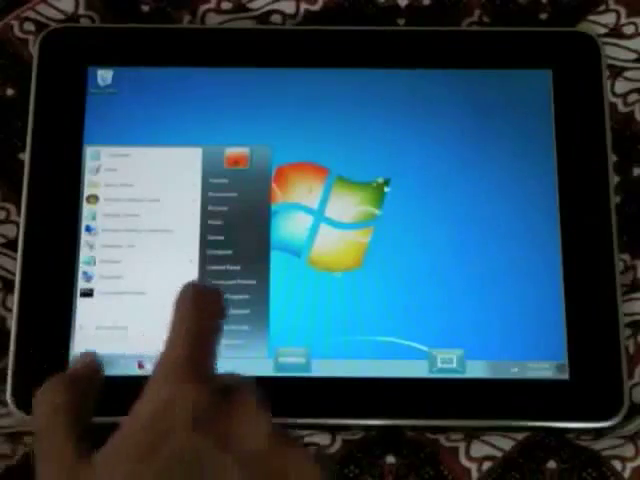
click(80, 365)
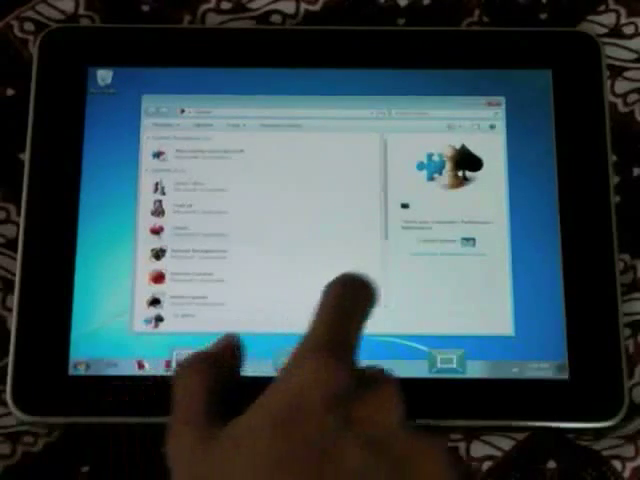
scroll(260, 230, down, 5)
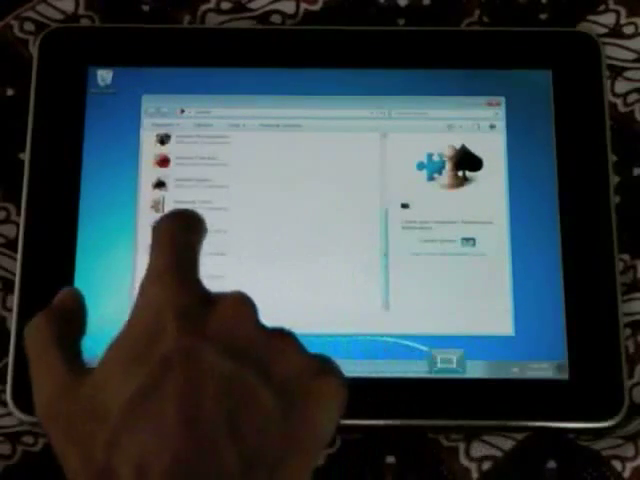
click(200, 250)
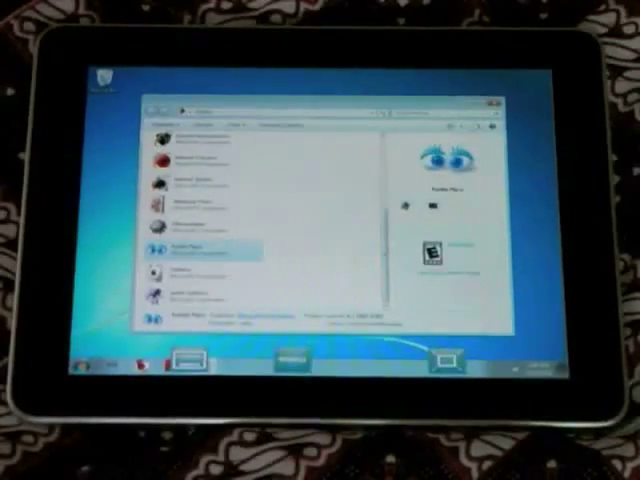